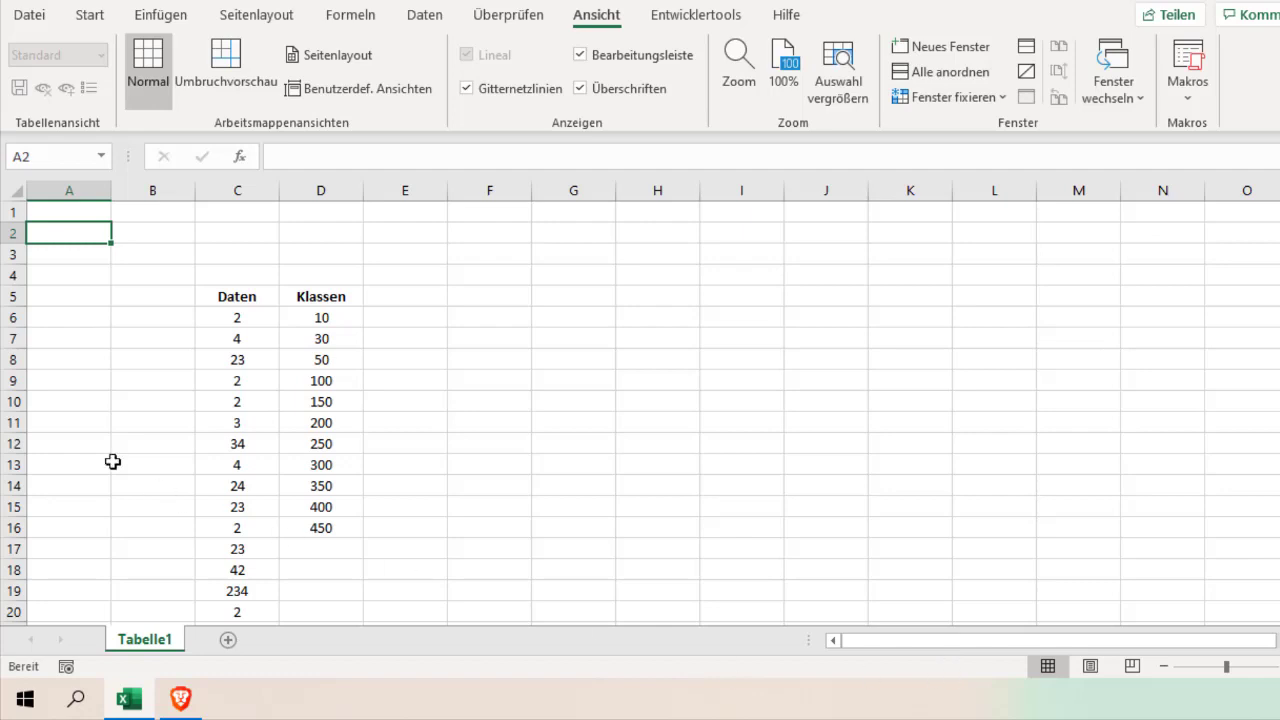
# - Open the Excel Options dialog from the Backstage Mehr menu
pyautogui.click(31, 15)
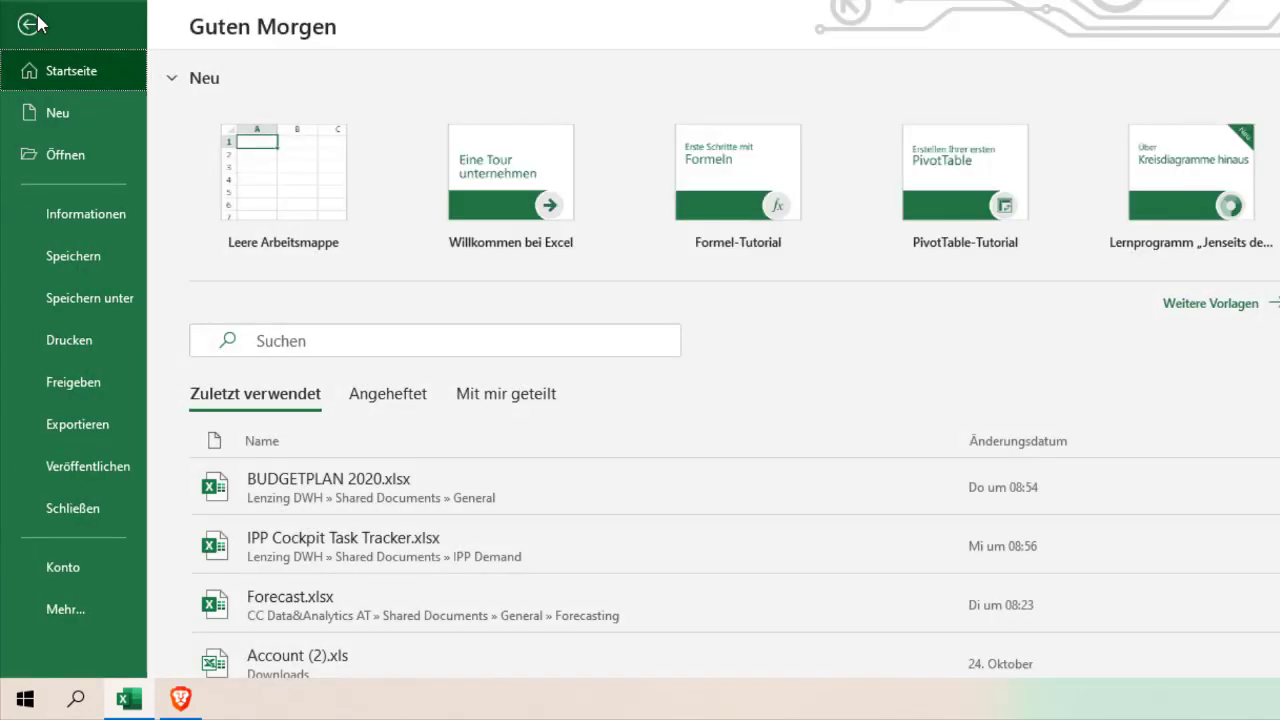
pyautogui.click(76, 612)
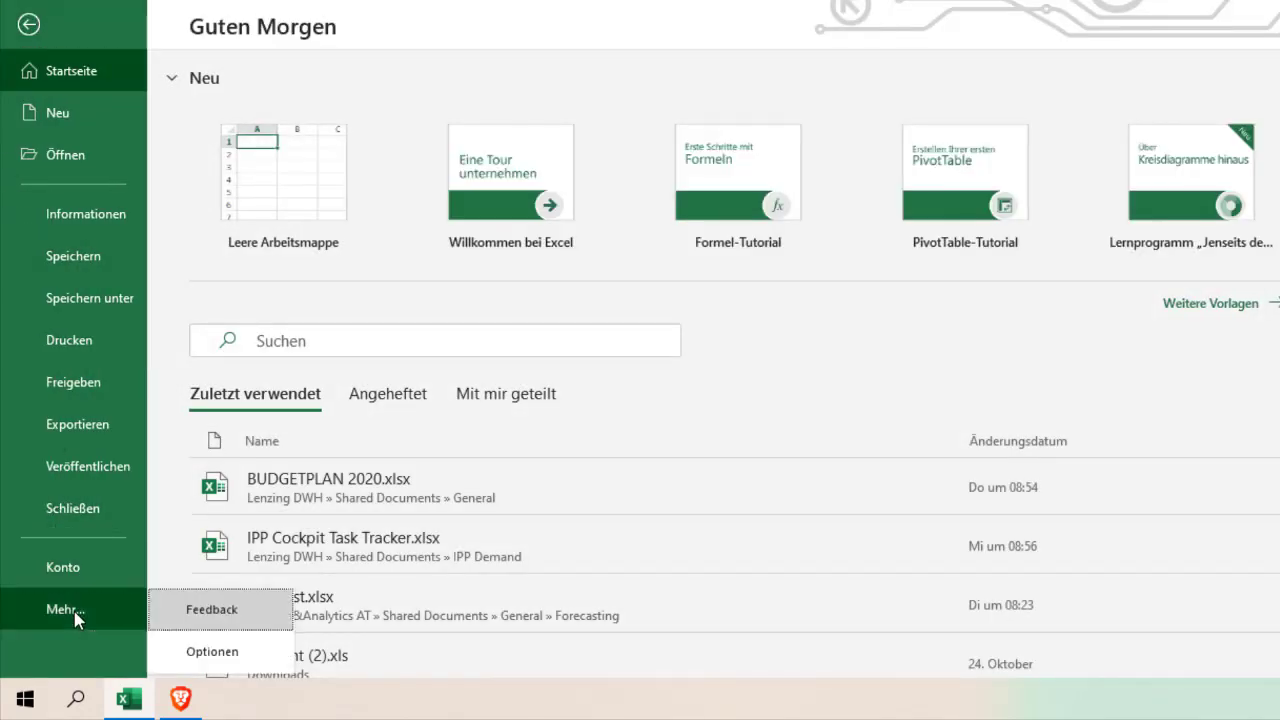
pyautogui.click(224, 652)
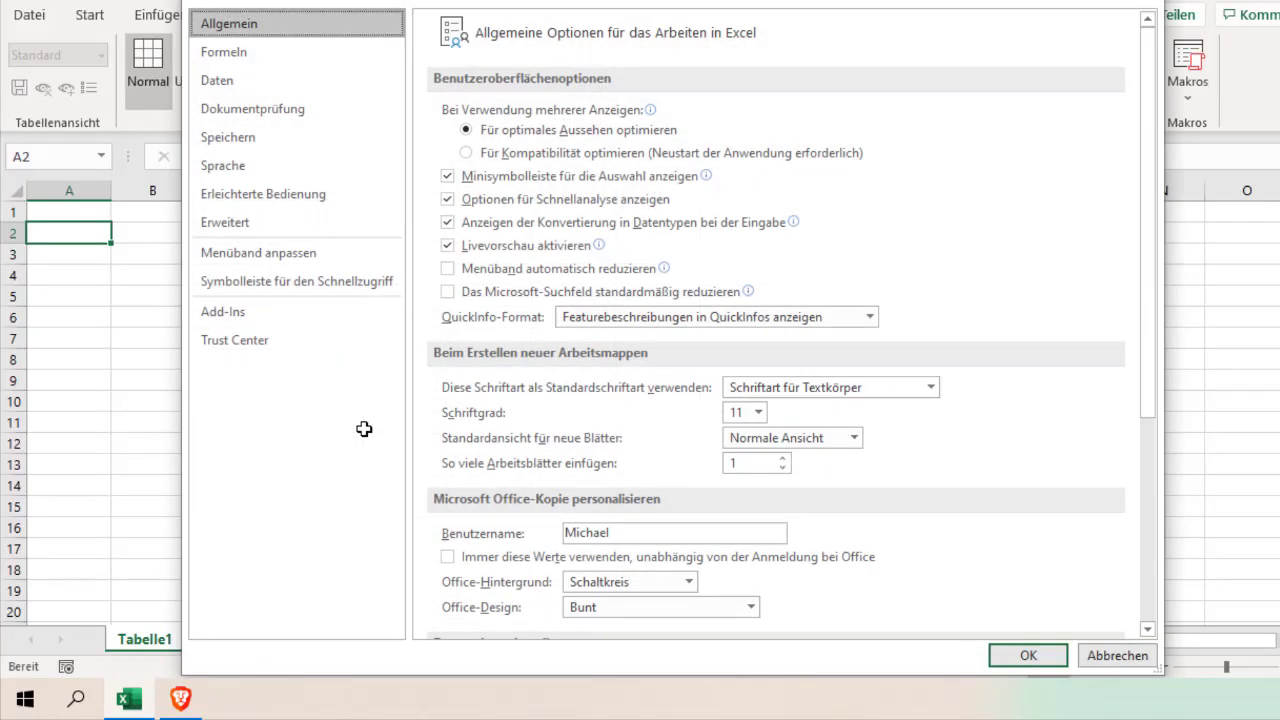
# - Show the Add-Ins page in Excel Options and select the inactive Analyse-Funktionen add-in
pyautogui.click(238, 328)
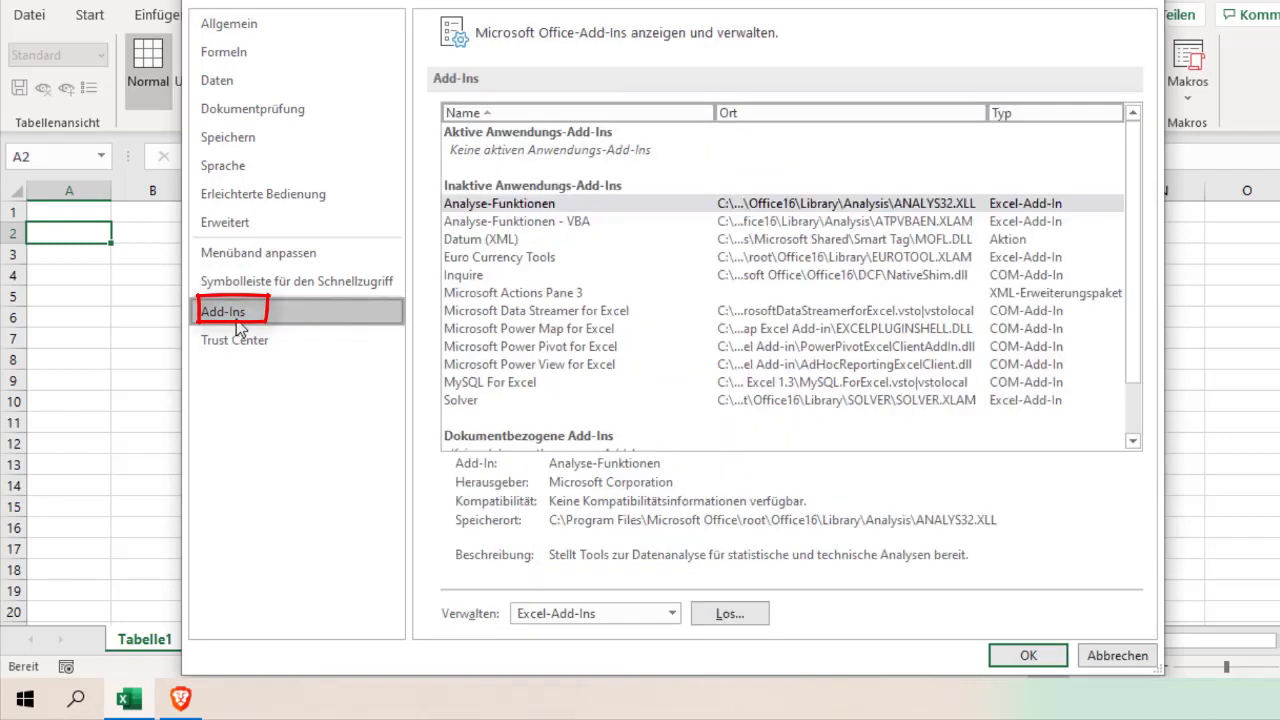
pyautogui.click(583, 206)
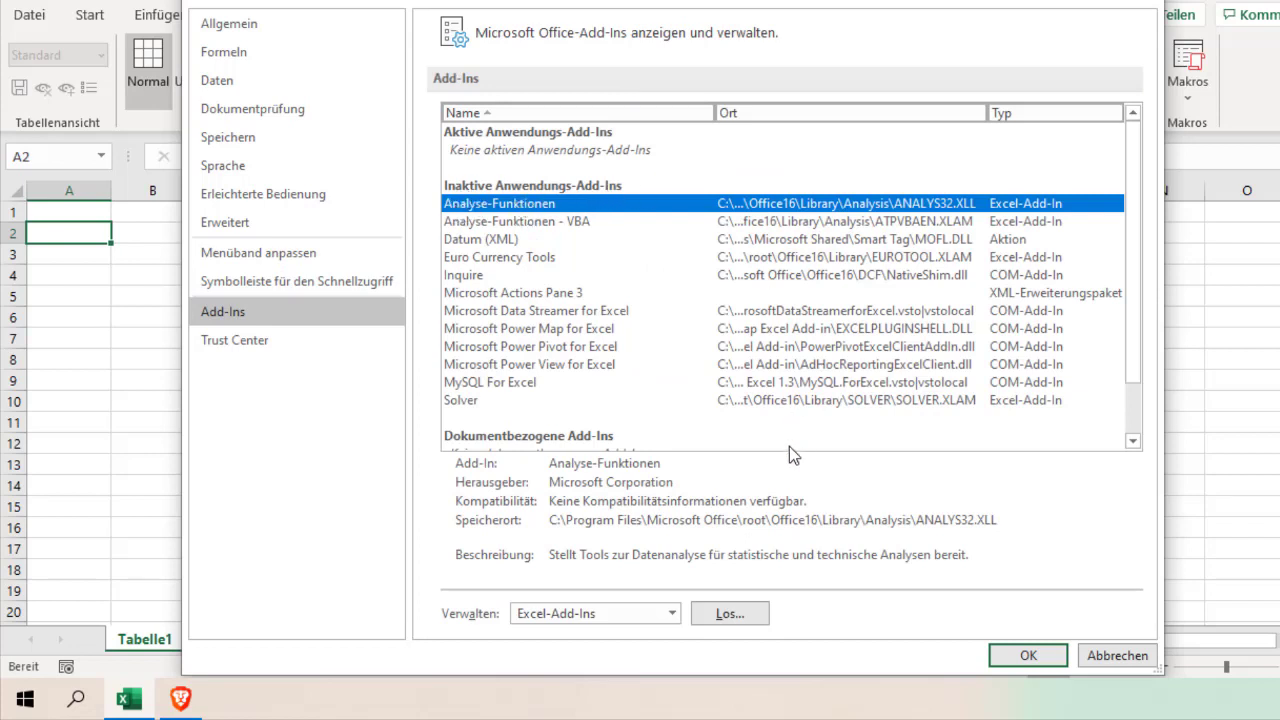
# - Tick and confirm Analyse-Funktionen in the Excel add-ins manager
pyautogui.click(730, 613)
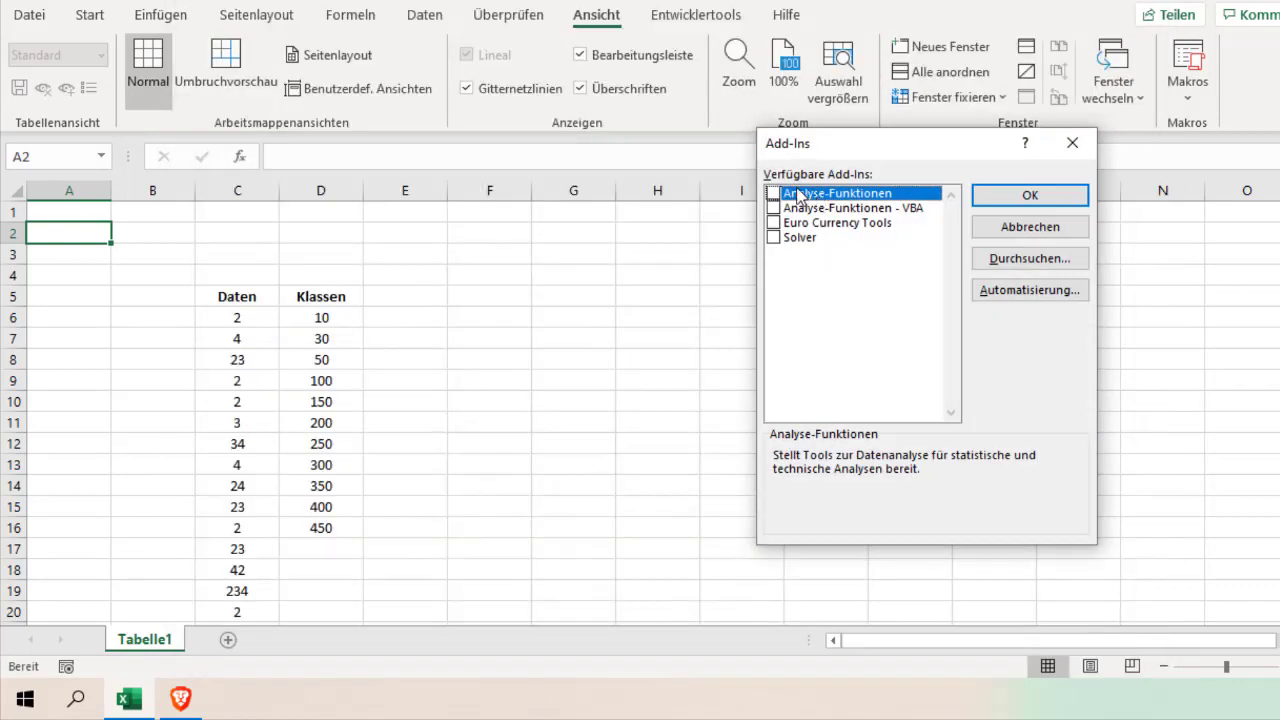
pyautogui.click(773, 193)
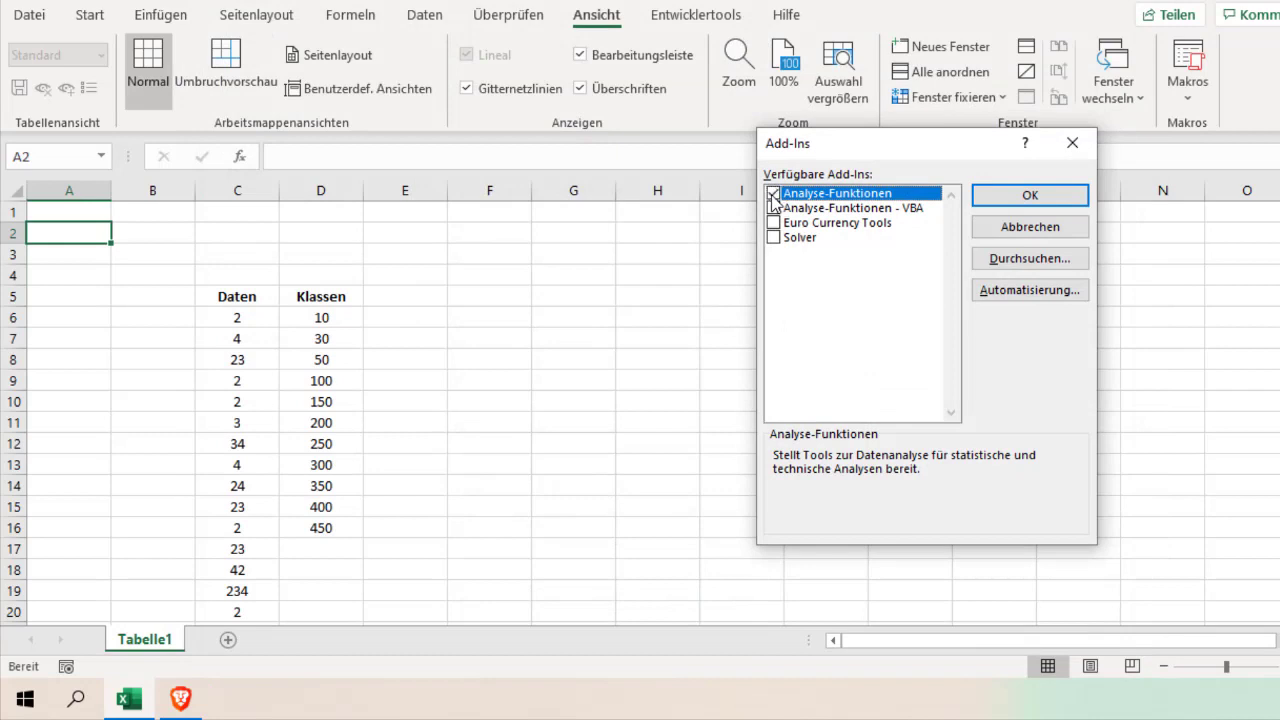
pyautogui.click(996, 200)
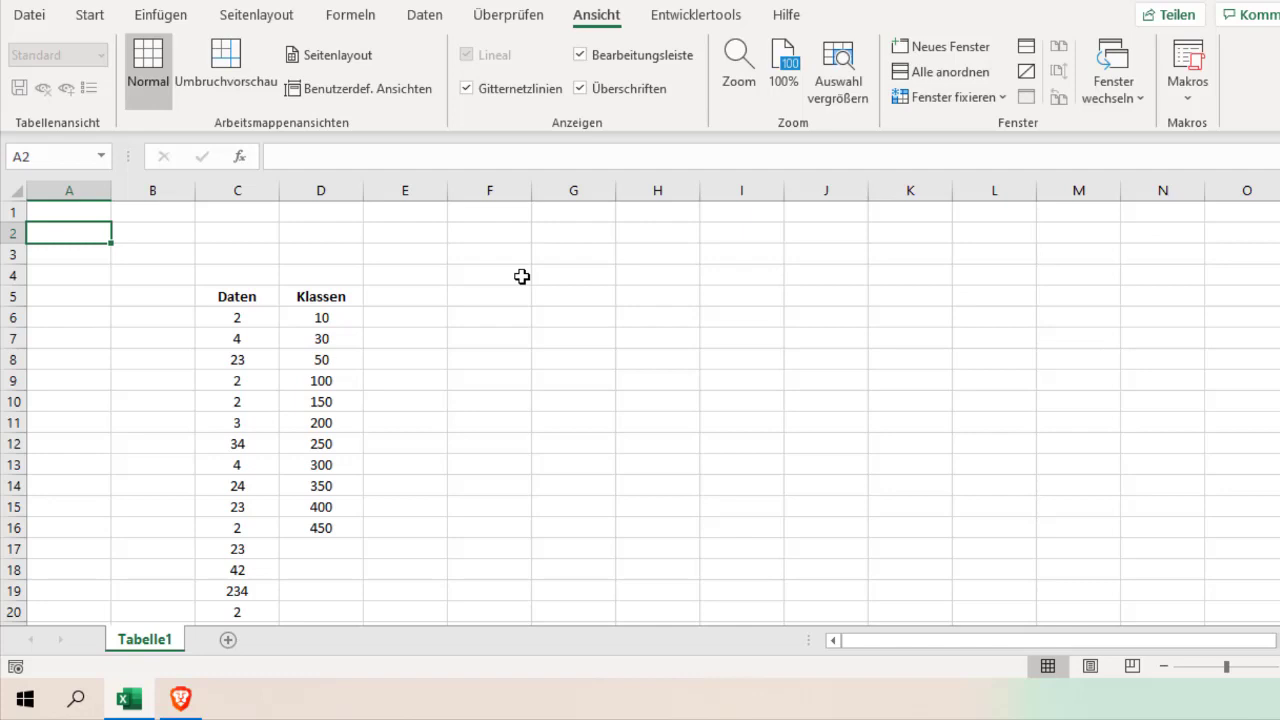
pyautogui.scroll(-1, 378, 276)
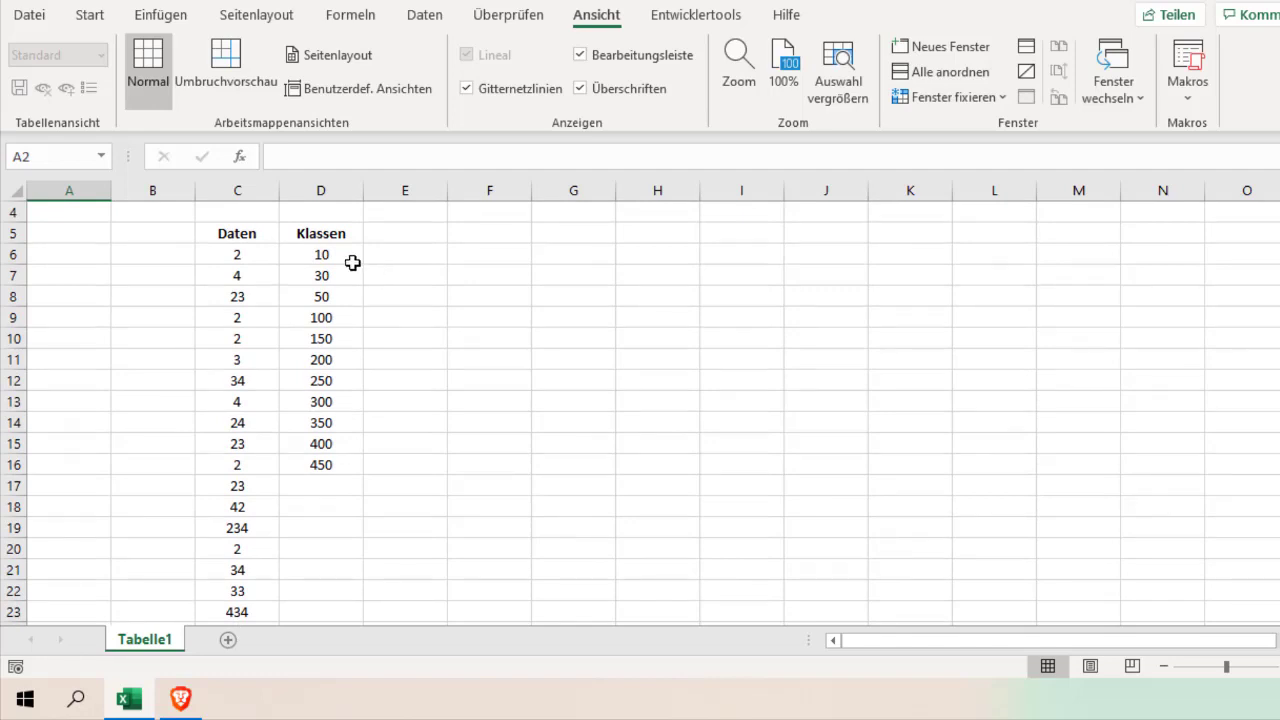
pyautogui.click(242, 258)
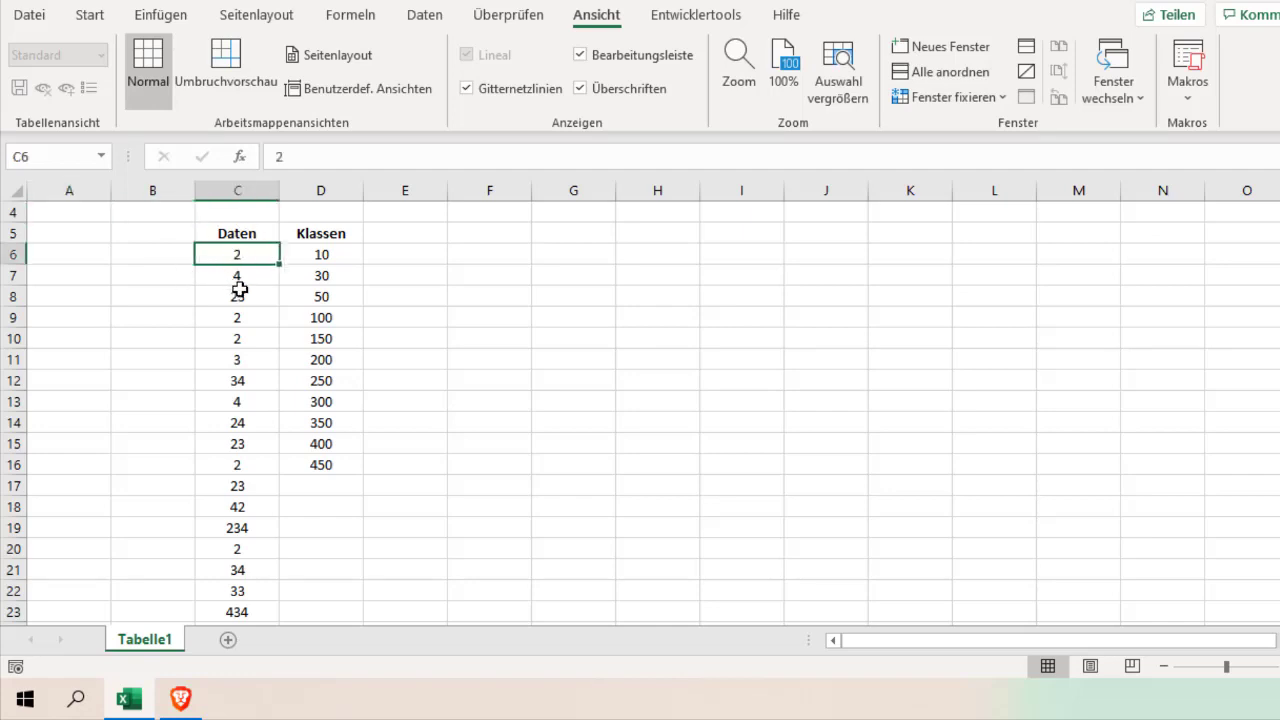
pyautogui.click(335, 256)
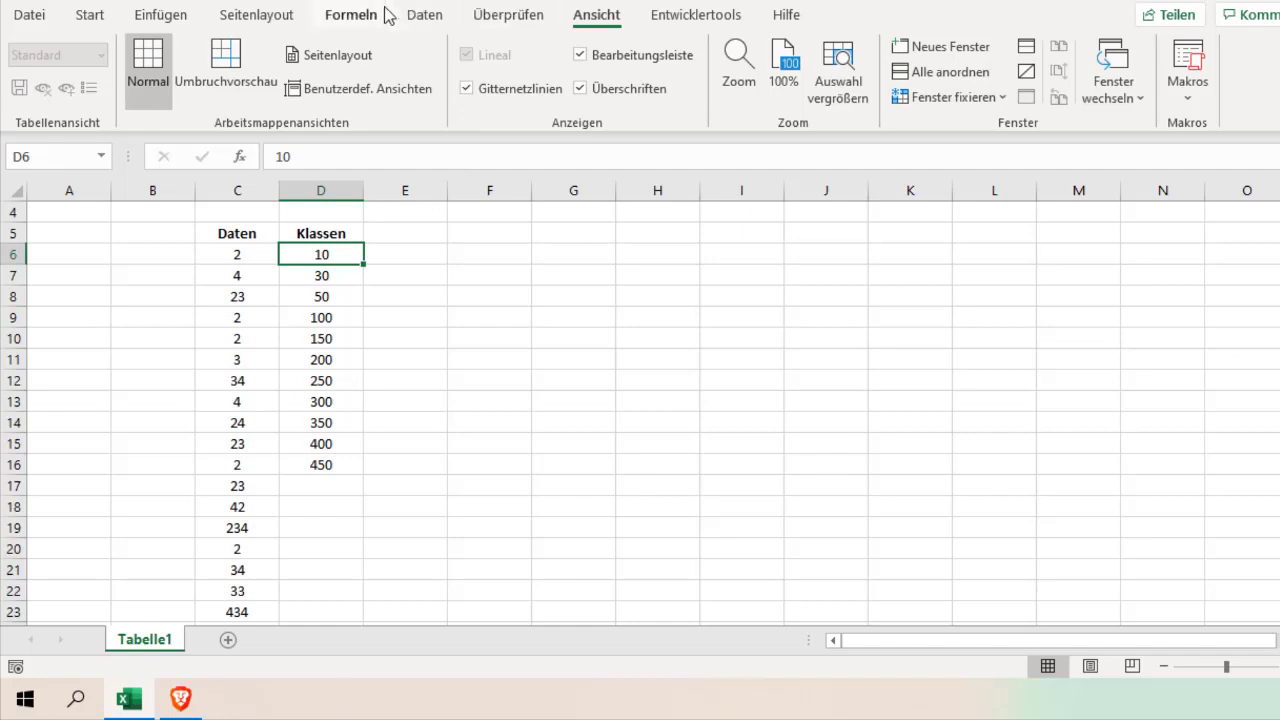
# - Launch the Histogramm tool from Datenanalyse on the Daten tab
pyautogui.click(428, 22)
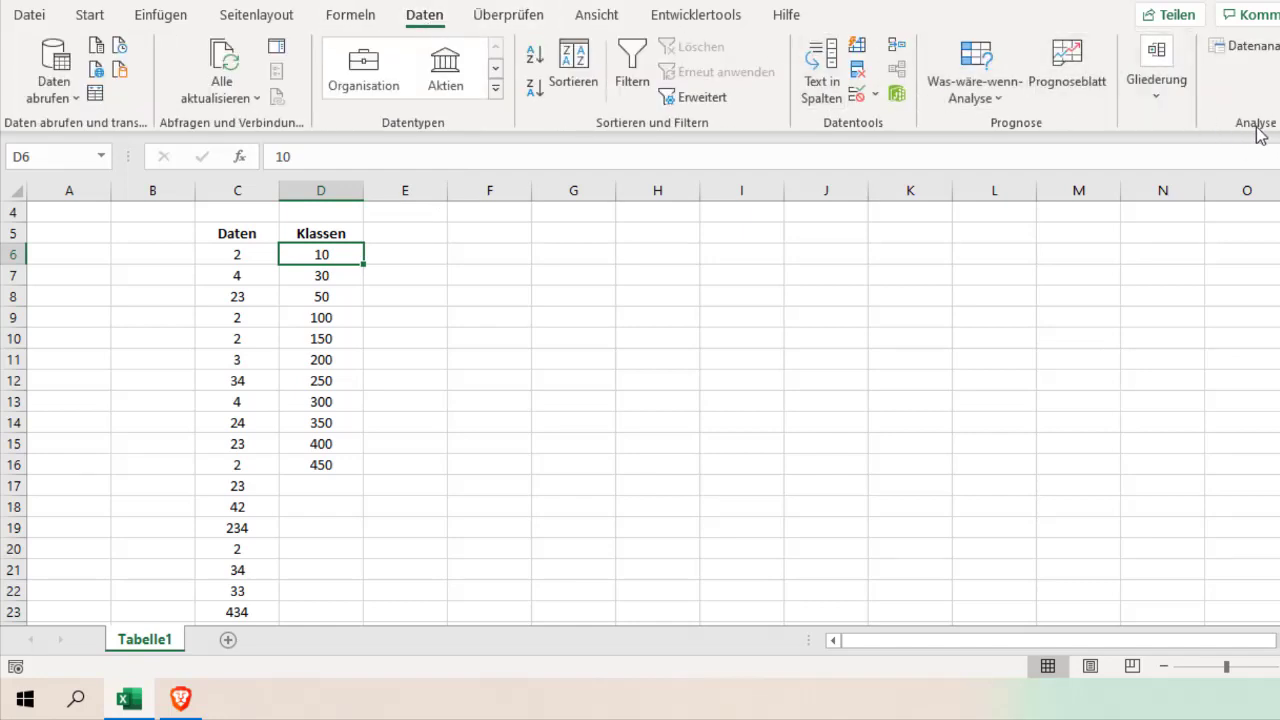
pyautogui.click(1258, 50)
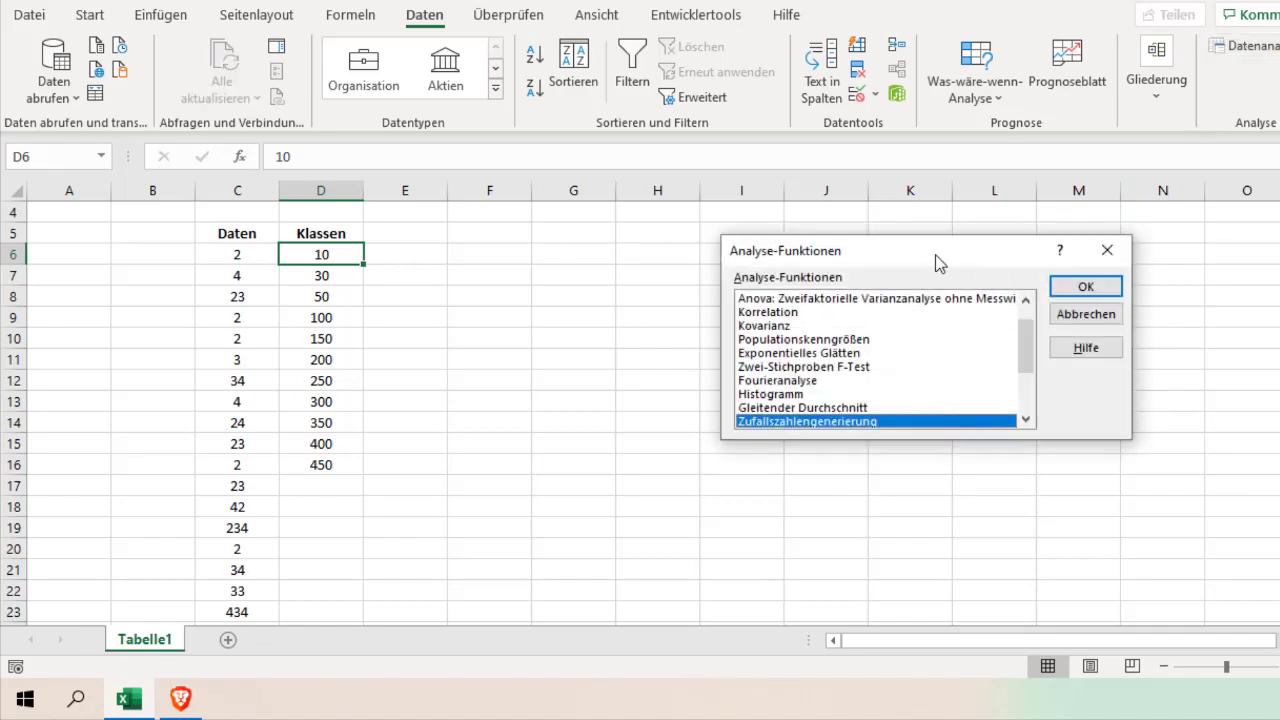
pyautogui.moveTo(1017, 258); pyautogui.dragTo(781, 212)
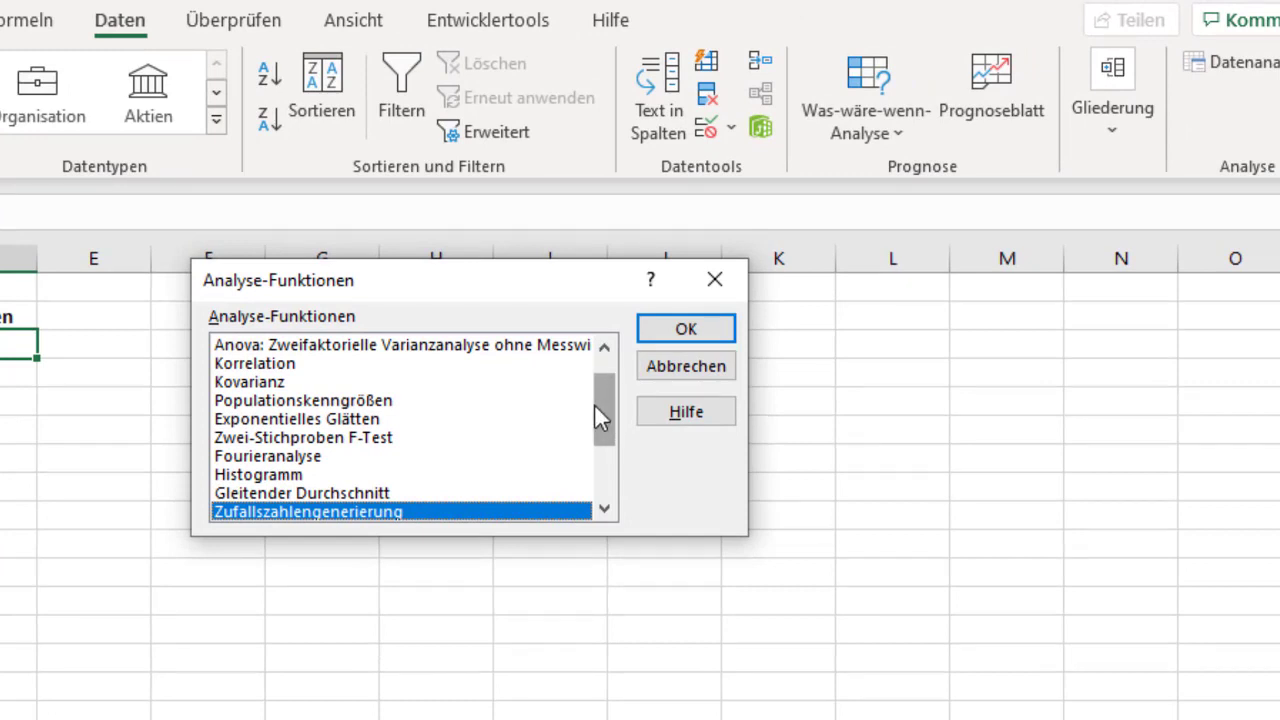
pyautogui.click(262, 477)
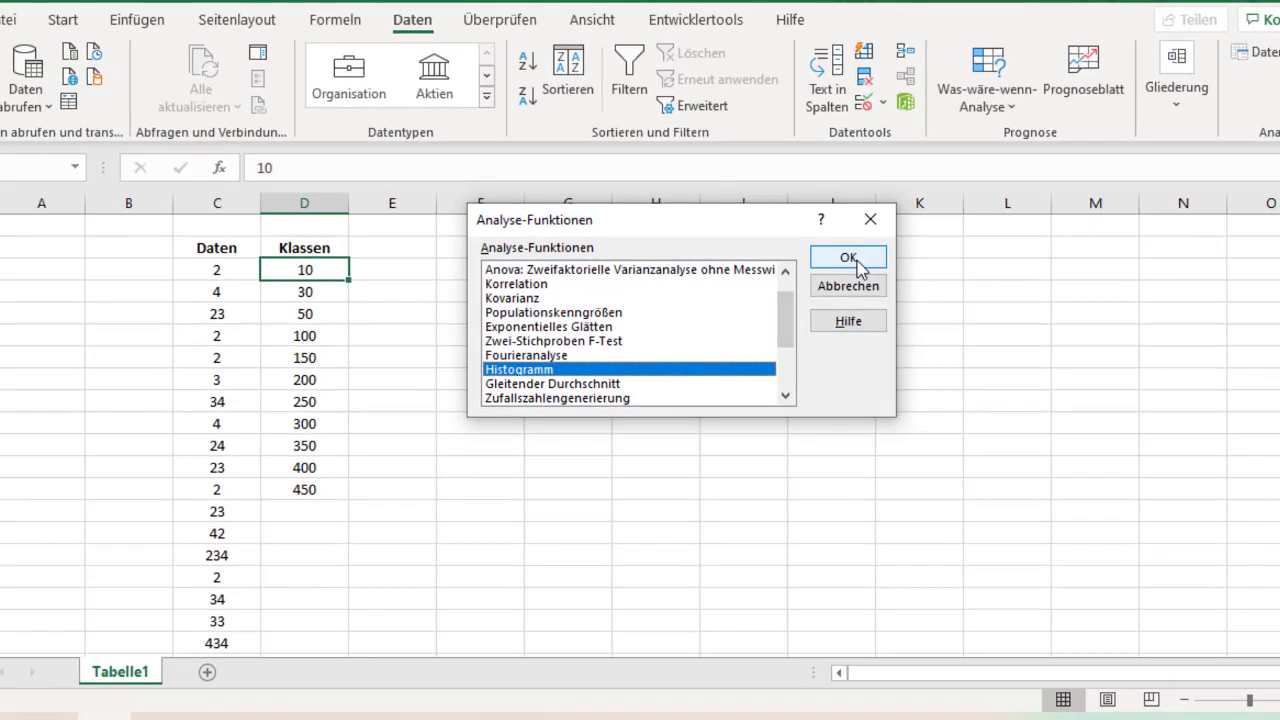
pyautogui.click(856, 259)
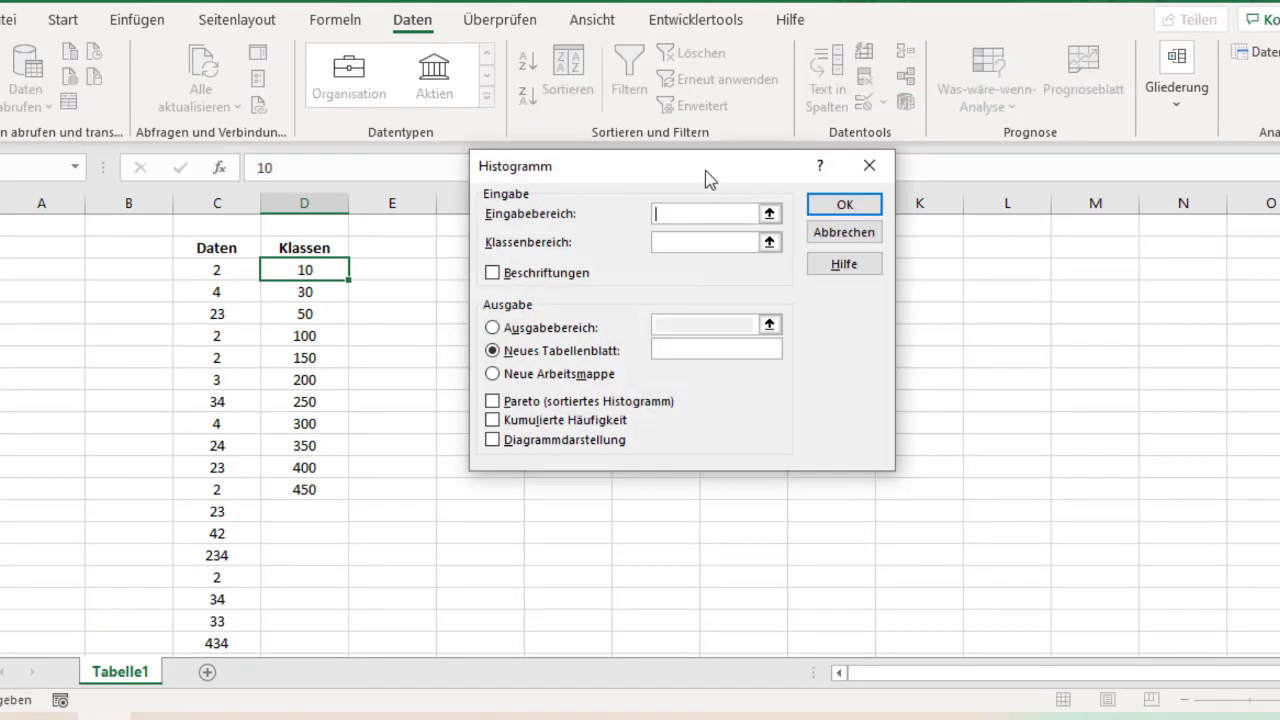
# - Set input range $C$5:$C$31 and class range $D$5:$D$16, with Beschriftungen ticked
pyautogui.moveTo(706, 170); pyautogui.dragTo(682, 214)
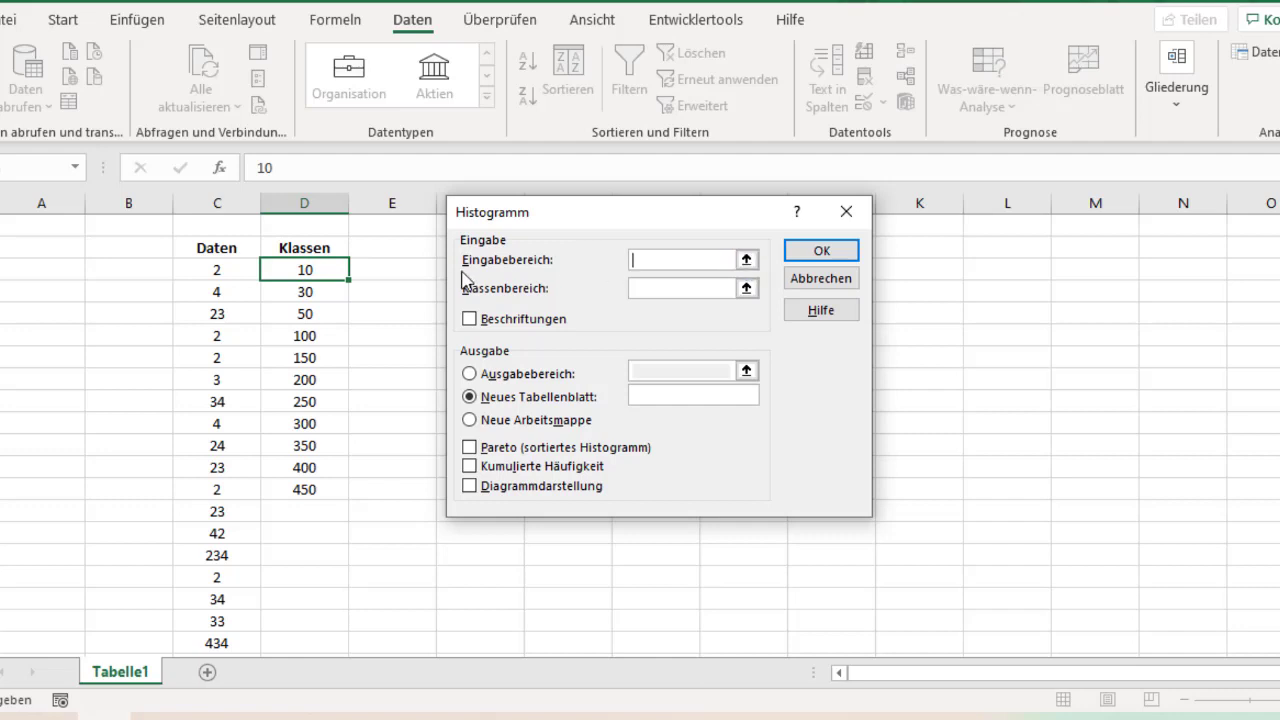
pyautogui.click(746, 260)
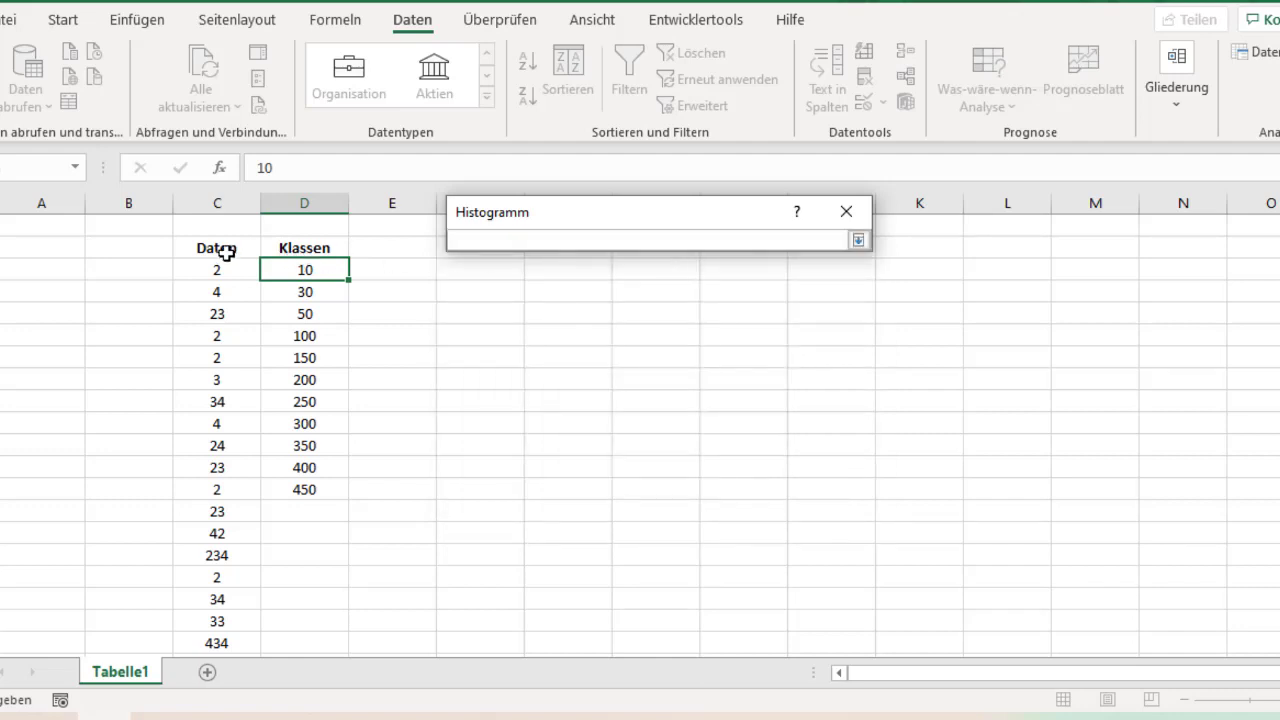
pyautogui.moveTo(217, 251)
pyautogui.mouseDown()
pyautogui.moveTo(226, 690)
pyautogui.moveTo(220, 615)
pyautogui.mouseUp()
pyautogui.click(857, 242)
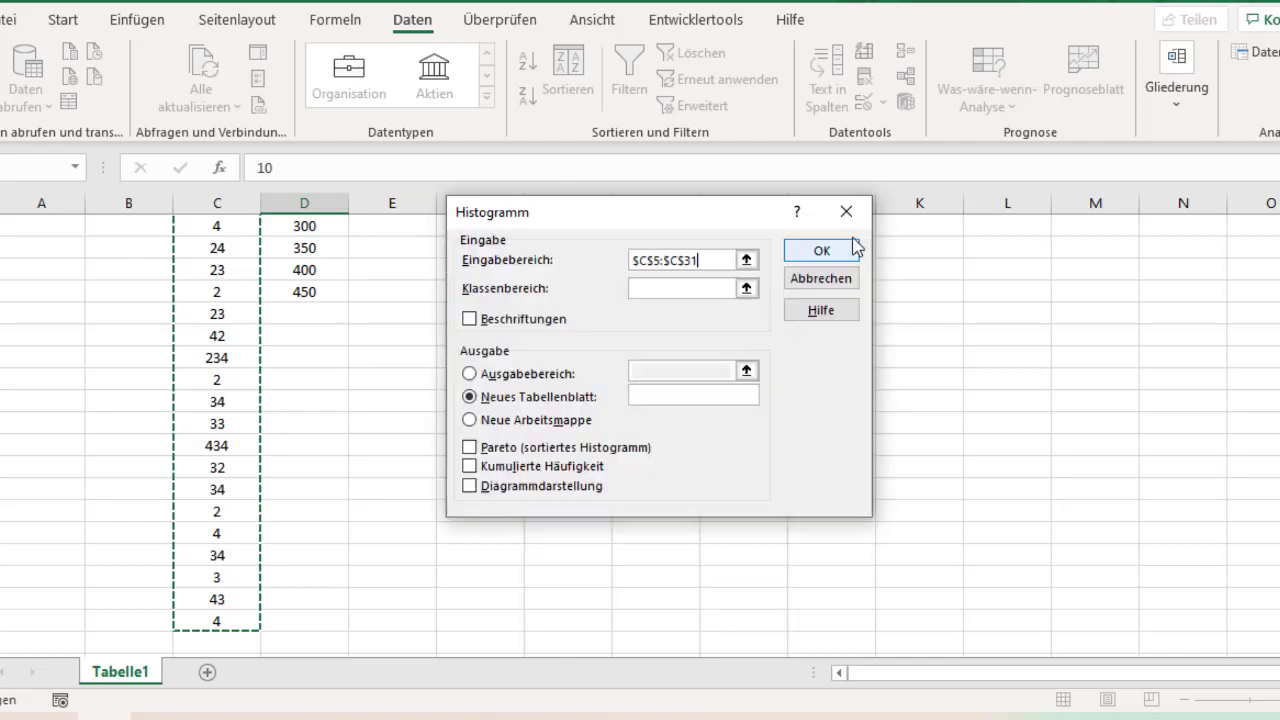
pyautogui.click(745, 289)
pyautogui.scroll(3, 371, 305)
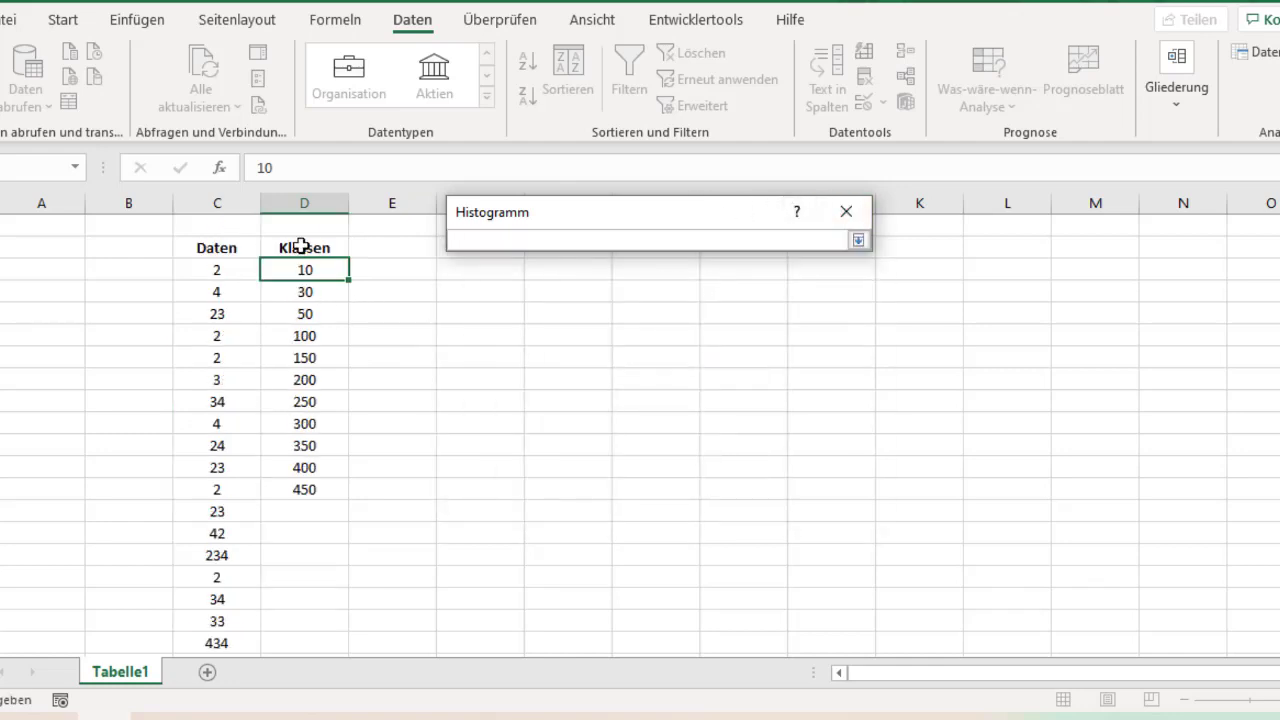
pyautogui.moveTo(300, 248); pyautogui.dragTo(301, 491)
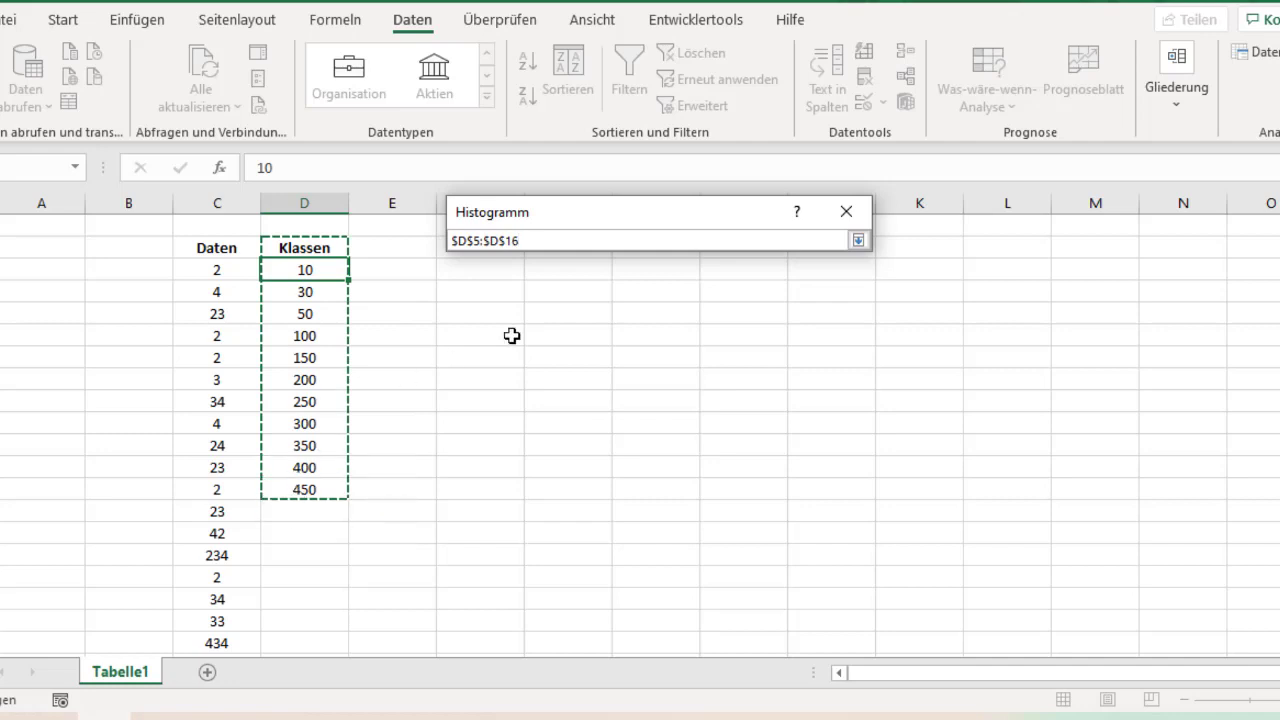
pyautogui.click(858, 241)
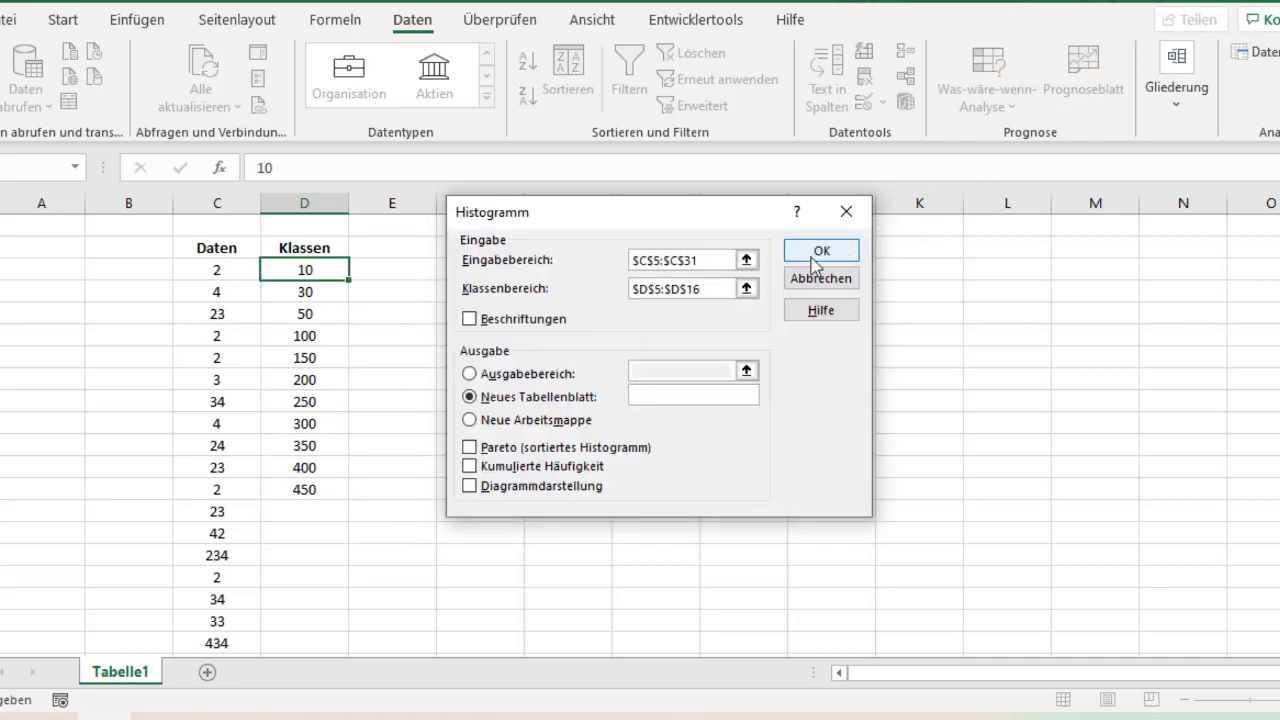
pyautogui.click(470, 320)
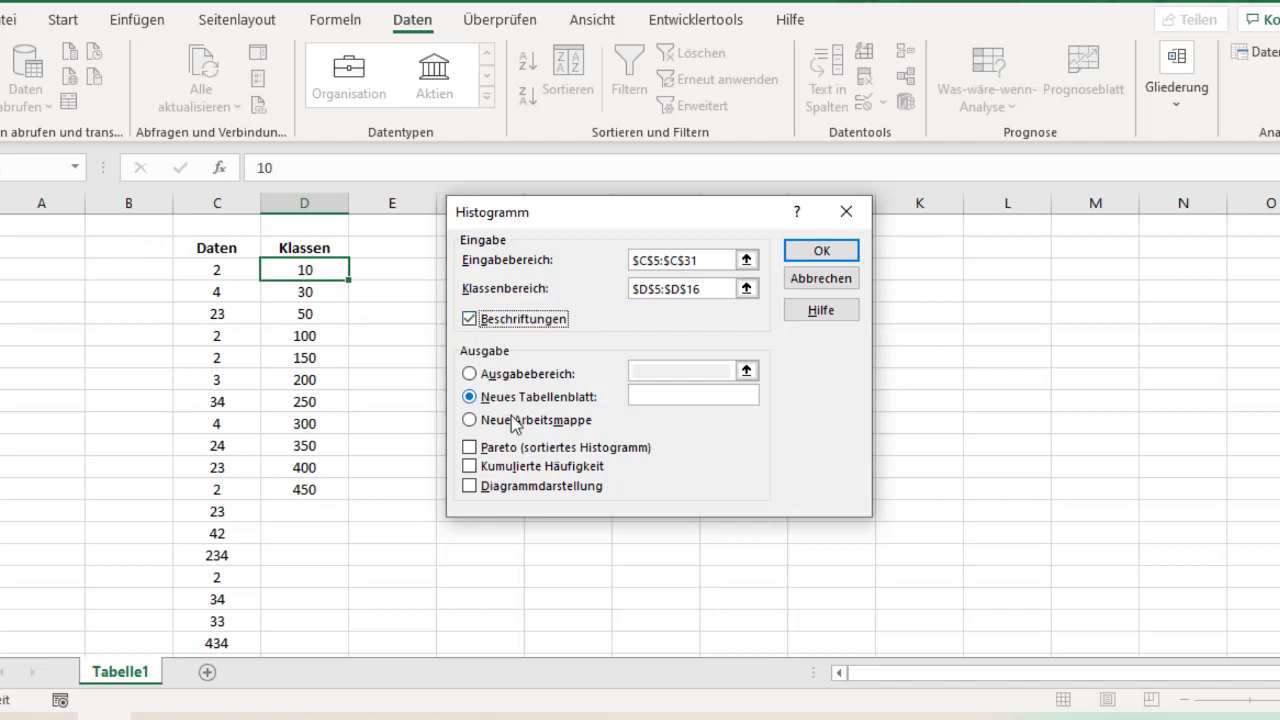
# - Output to $G$6 on this sheet with Diagrammdarstellung, and run the histogram
pyautogui.click(469, 374)
pyautogui.click(740, 366)
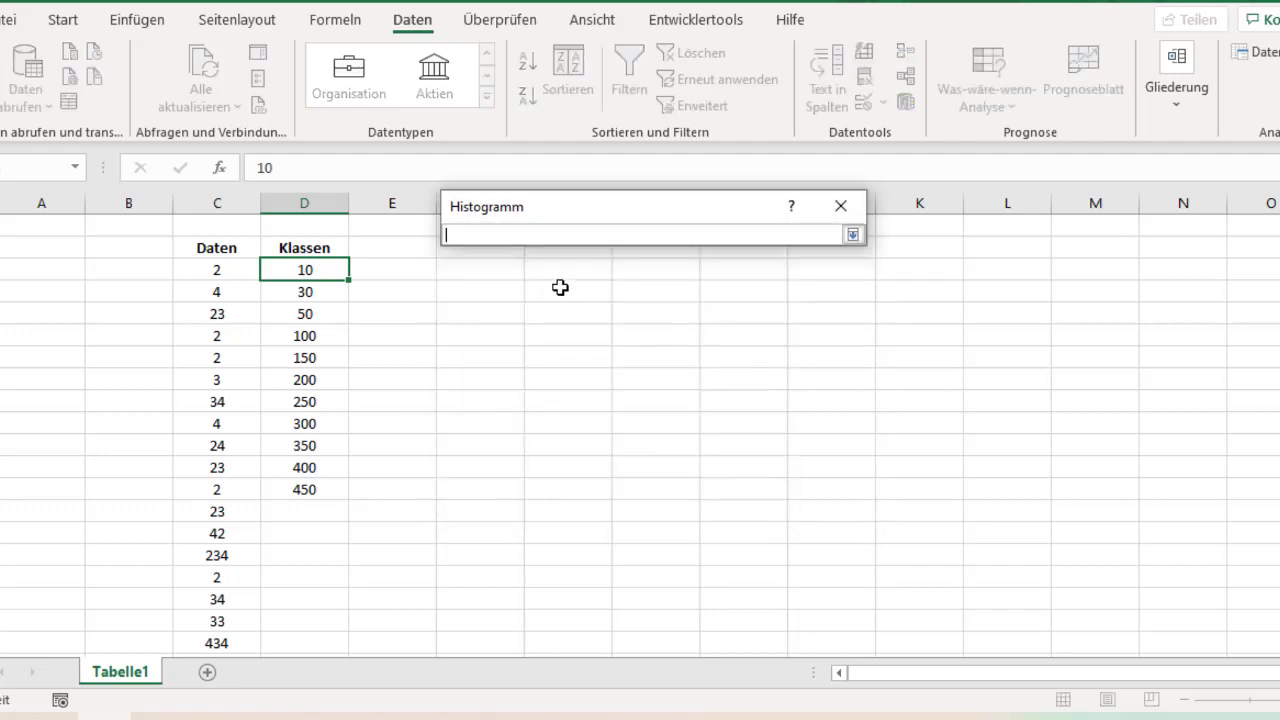
pyautogui.click(551, 269)
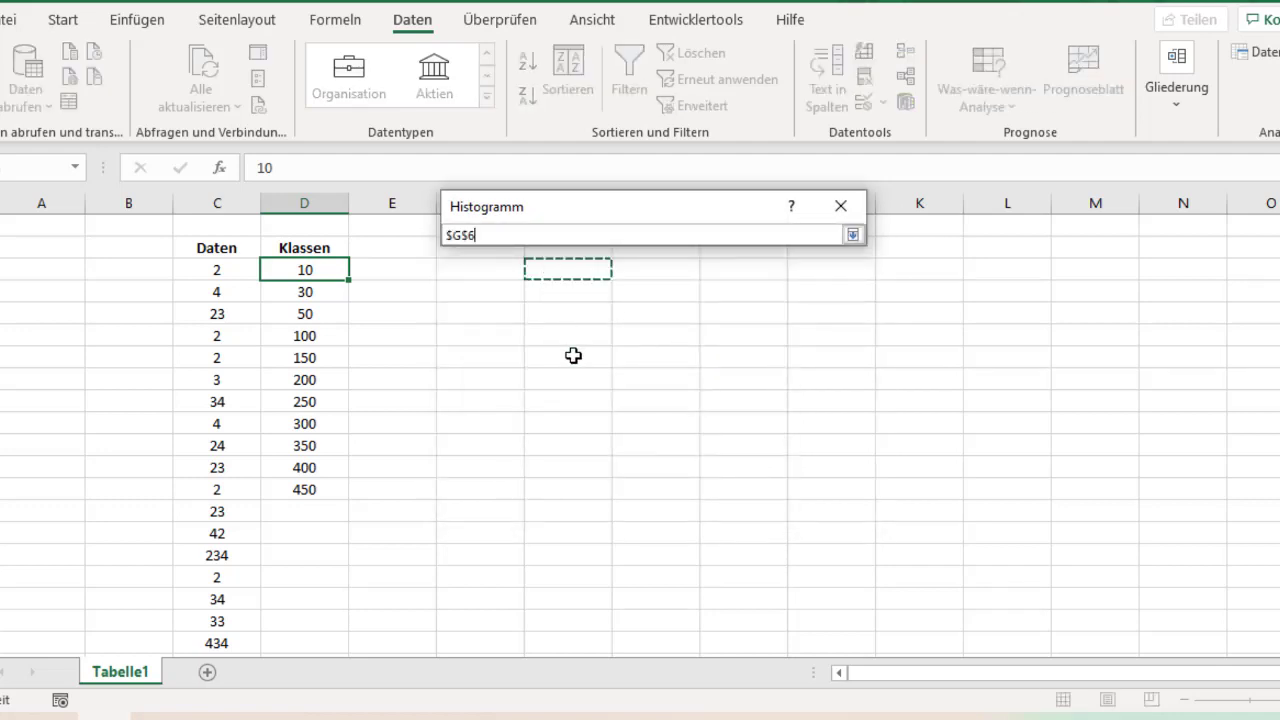
pyautogui.click(853, 234)
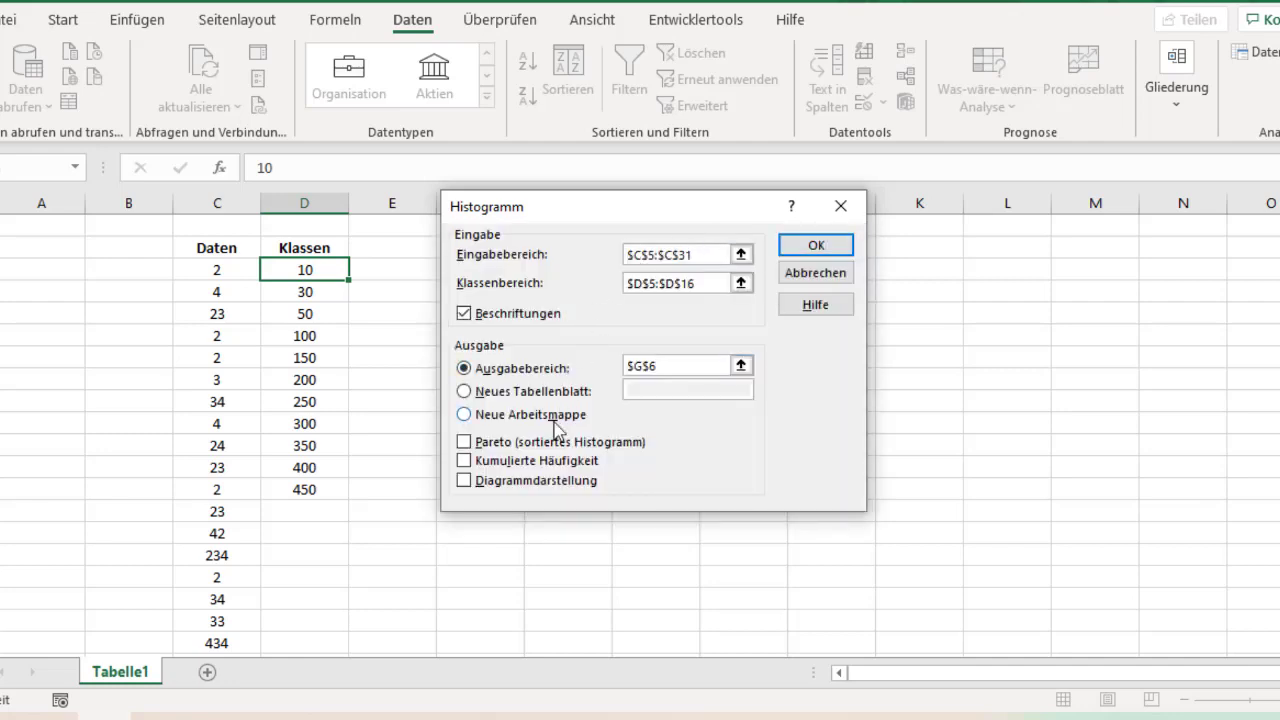
pyautogui.click(468, 483)
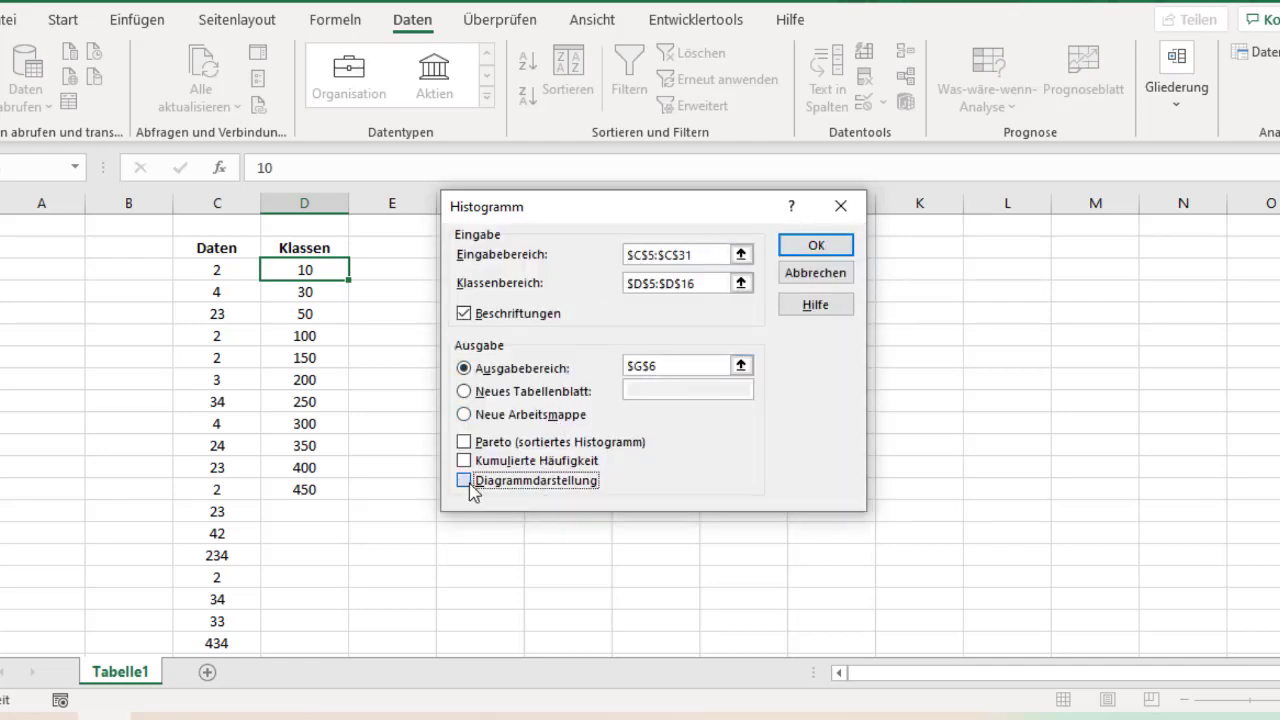
pyautogui.click(829, 257)
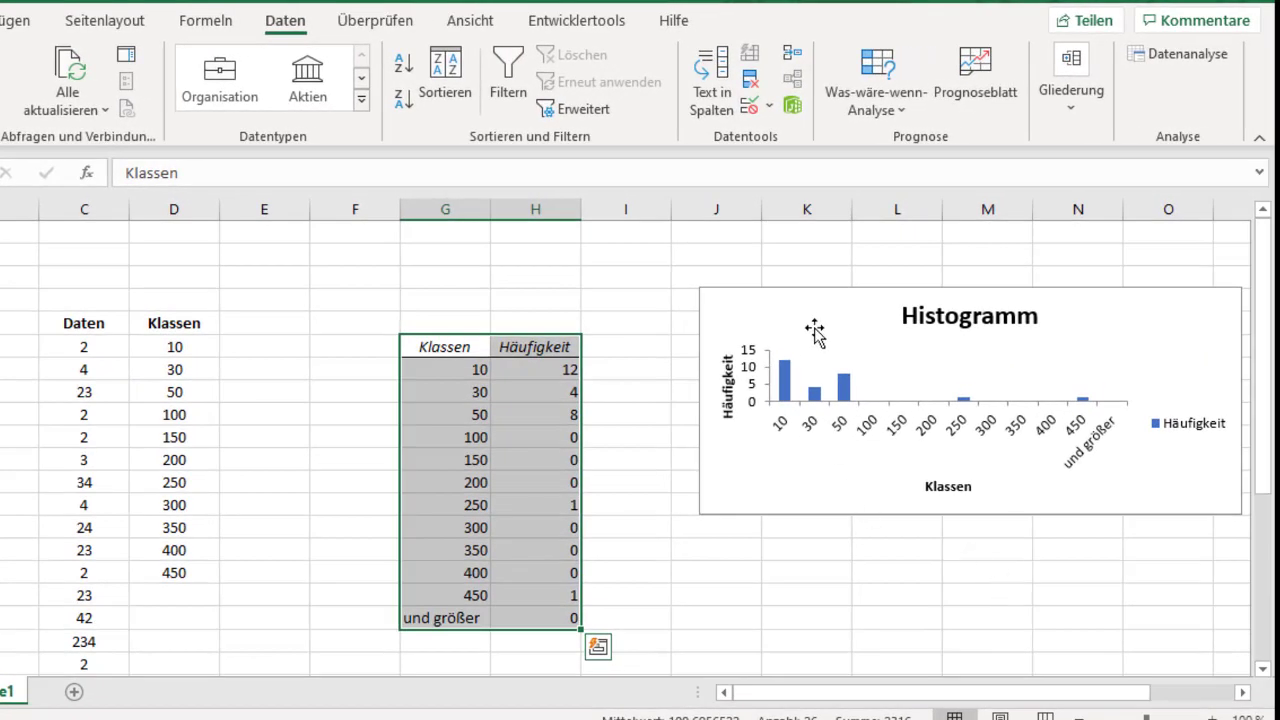
# - Move the Histogramm chart beside the Häufigkeit table and stretch it taller
pyautogui.moveTo(833, 315); pyautogui.dragTo(693, 449)
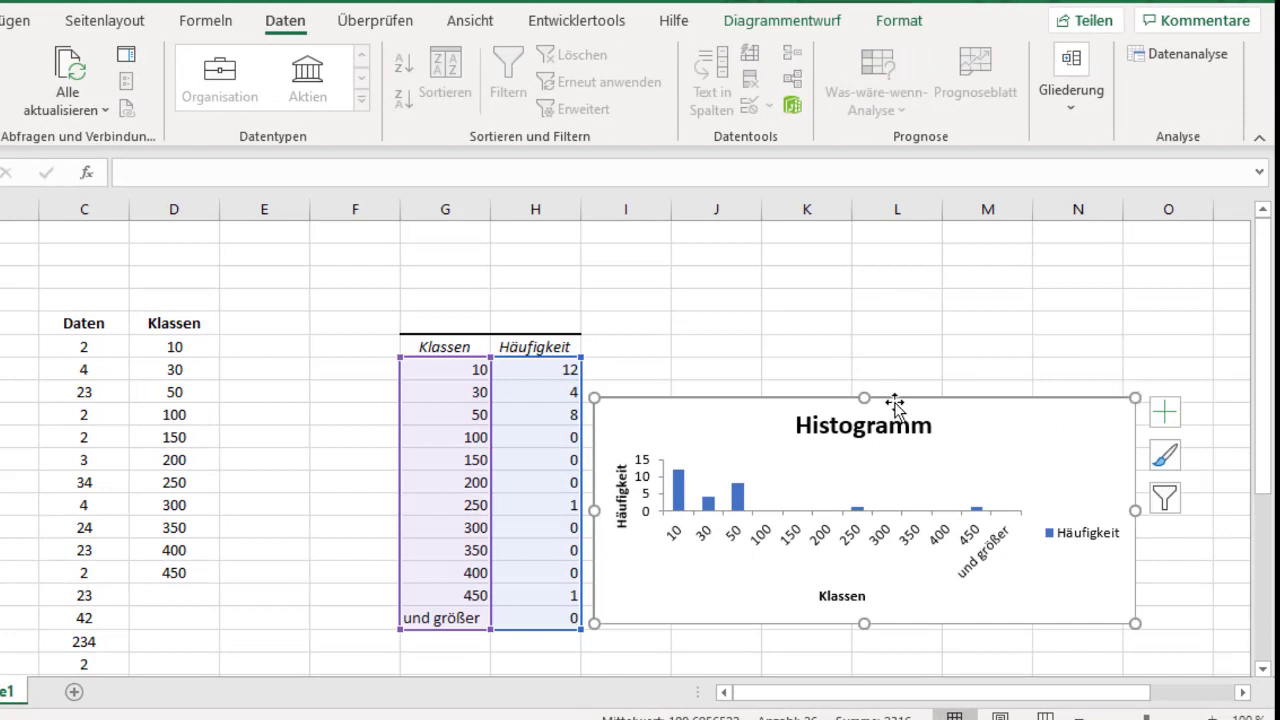
pyautogui.moveTo(863, 396); pyautogui.dragTo(857, 329)
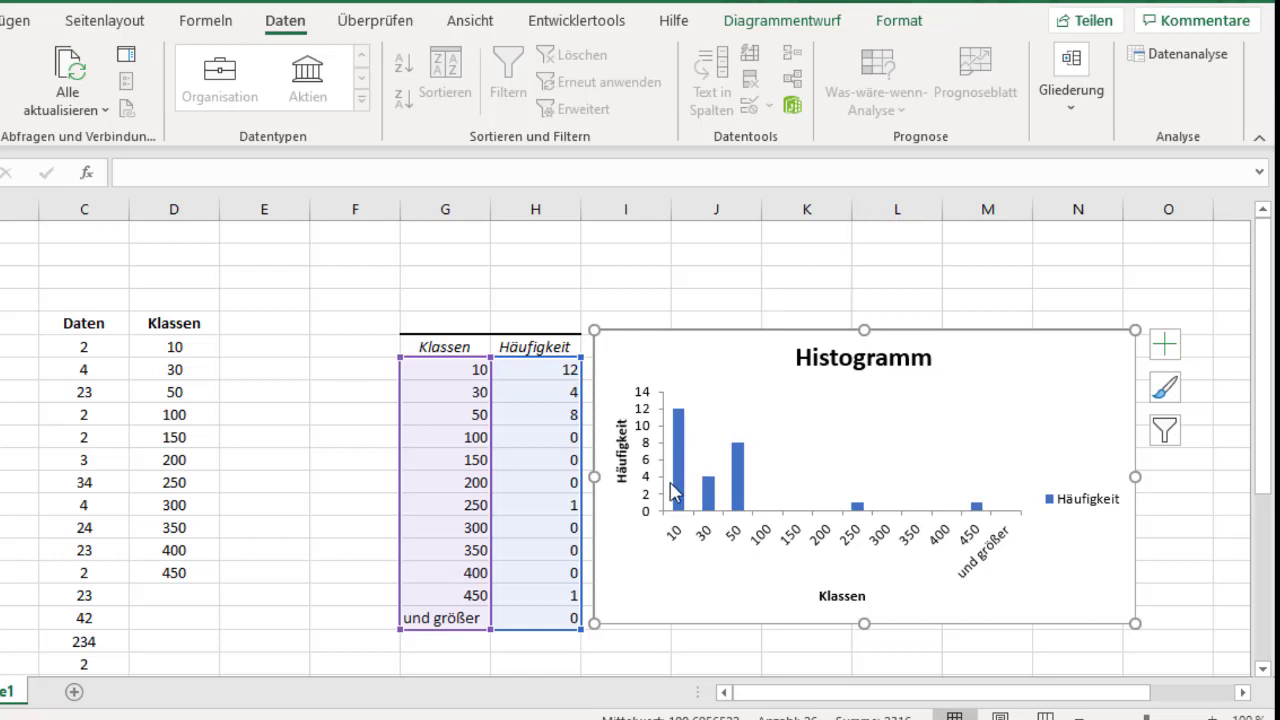
pyautogui.moveTo(679, 490)
pyautogui.moveTo(683, 430)
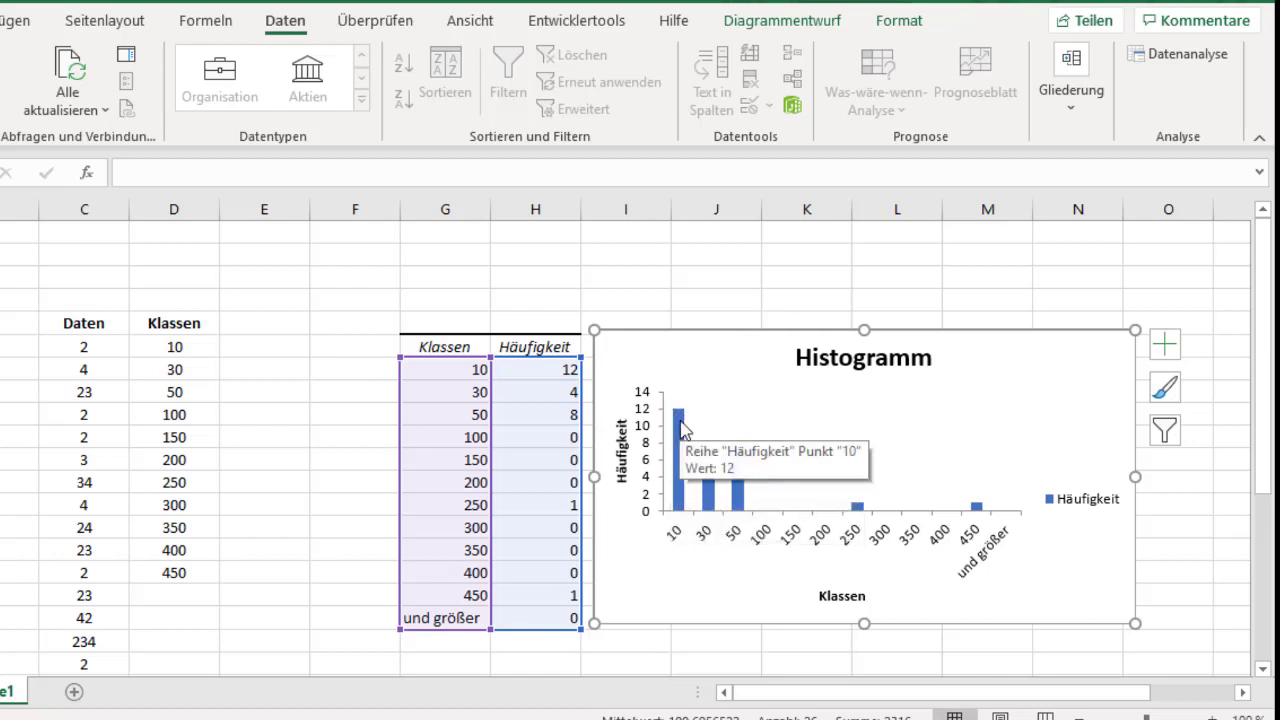